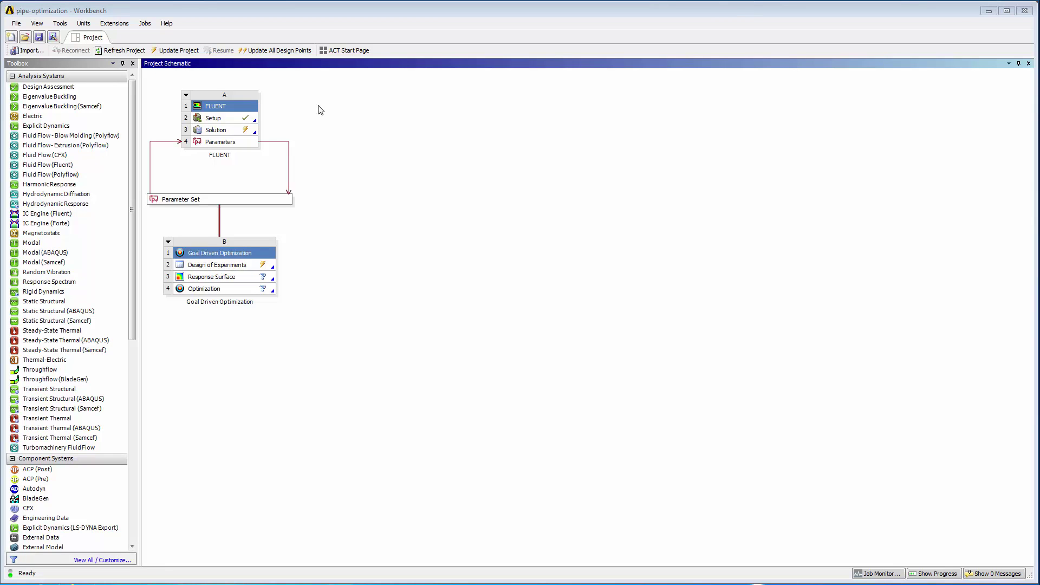
- Open Manage Connections from the File menu and start creating a new portal connection
left_click(16, 24)
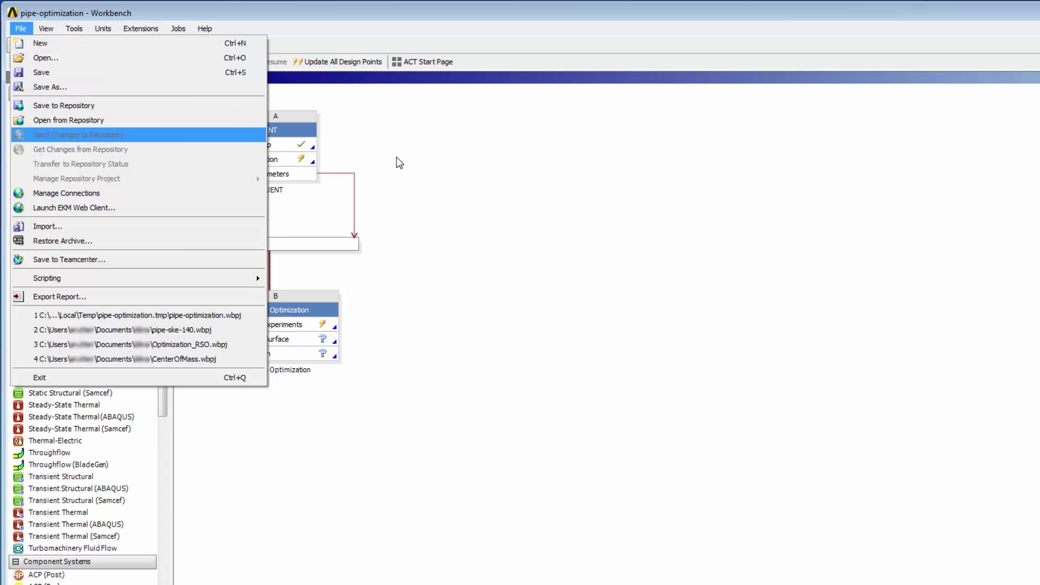
left_click(398, 163)
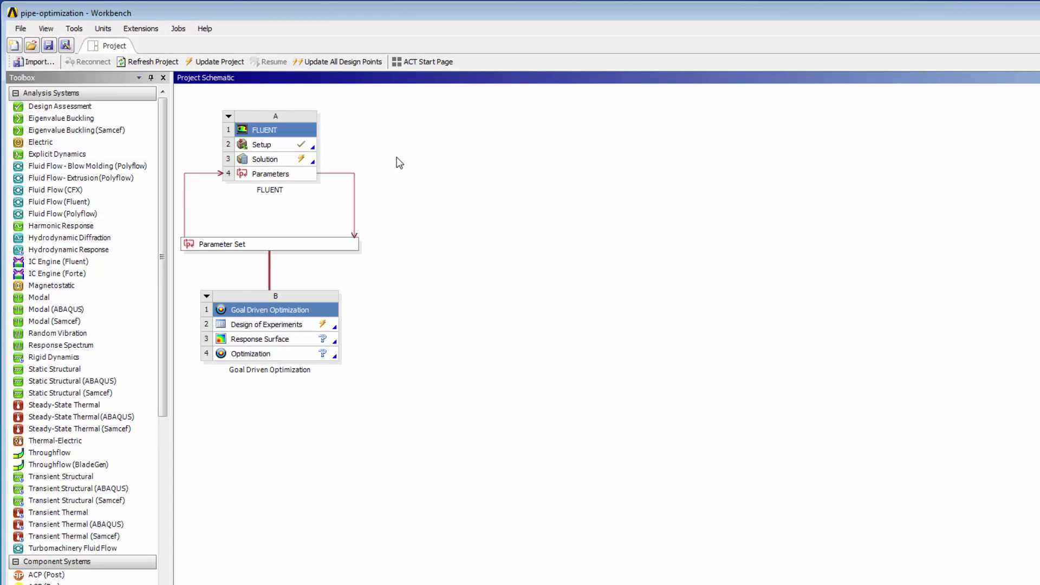
left_click(21, 28)
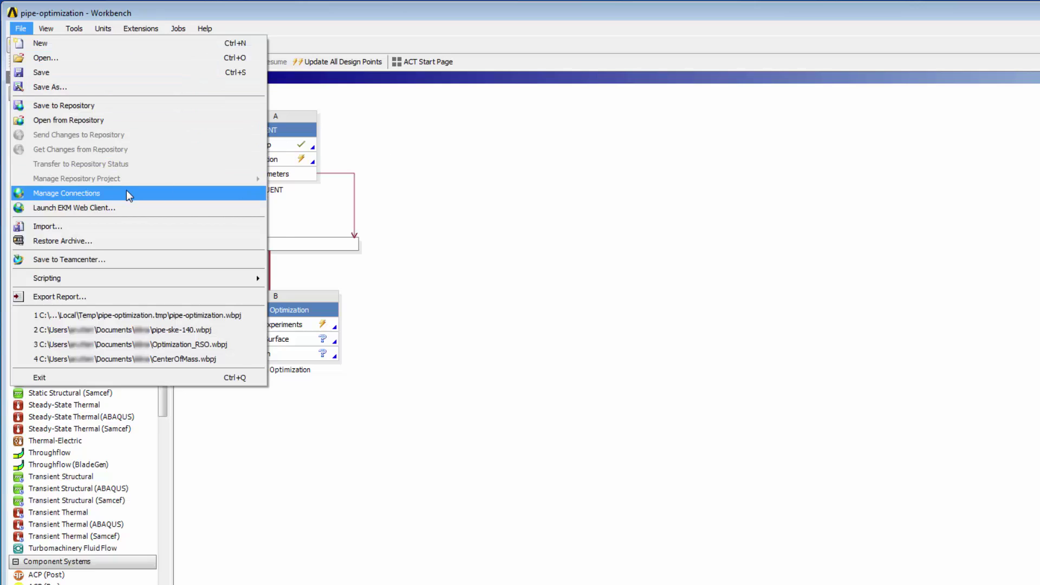
left_click(126, 192)
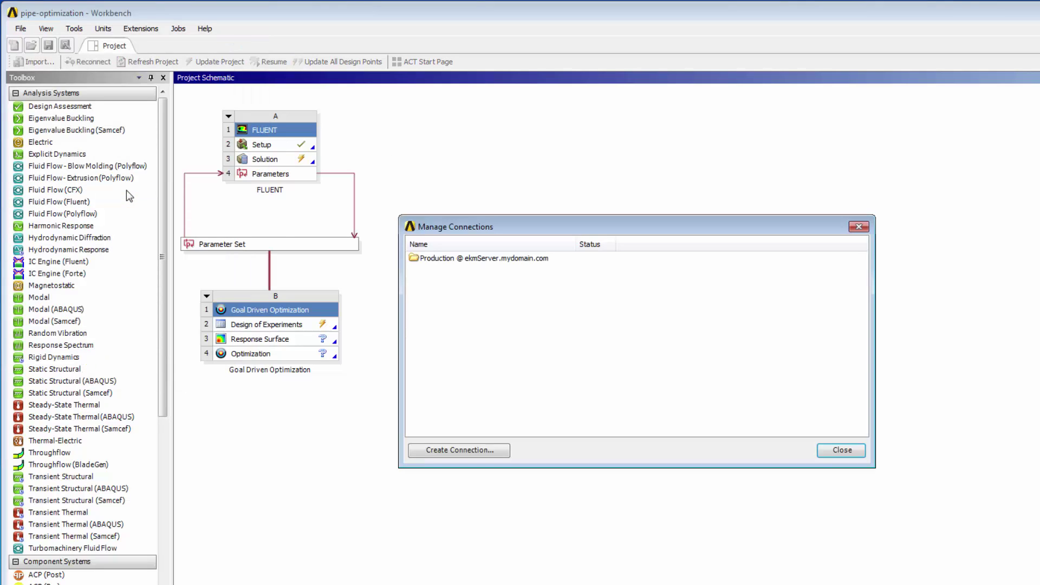
left_click(487, 454)
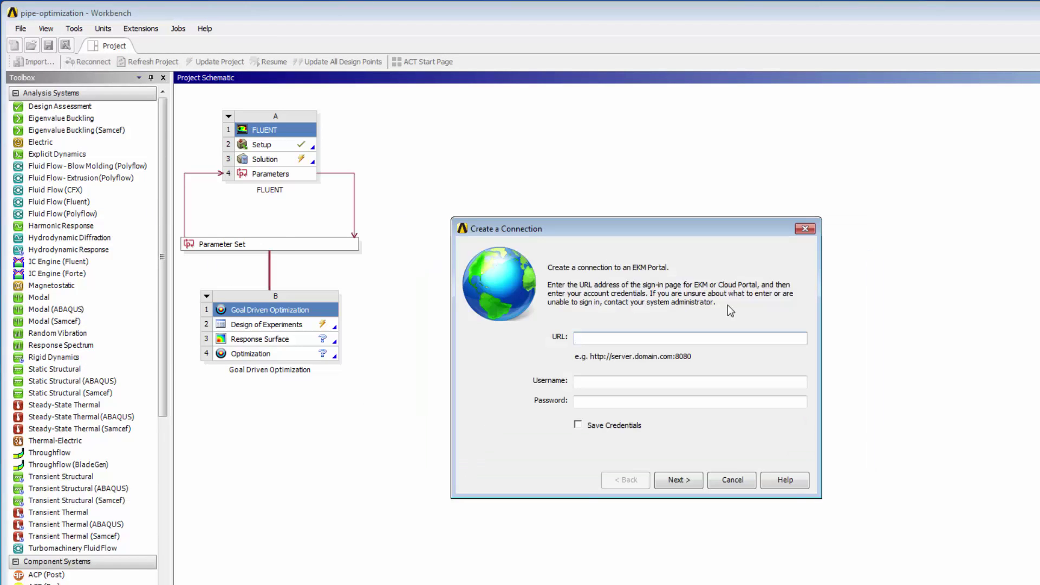
type("http://ekmServer.mydomain.com:8080")
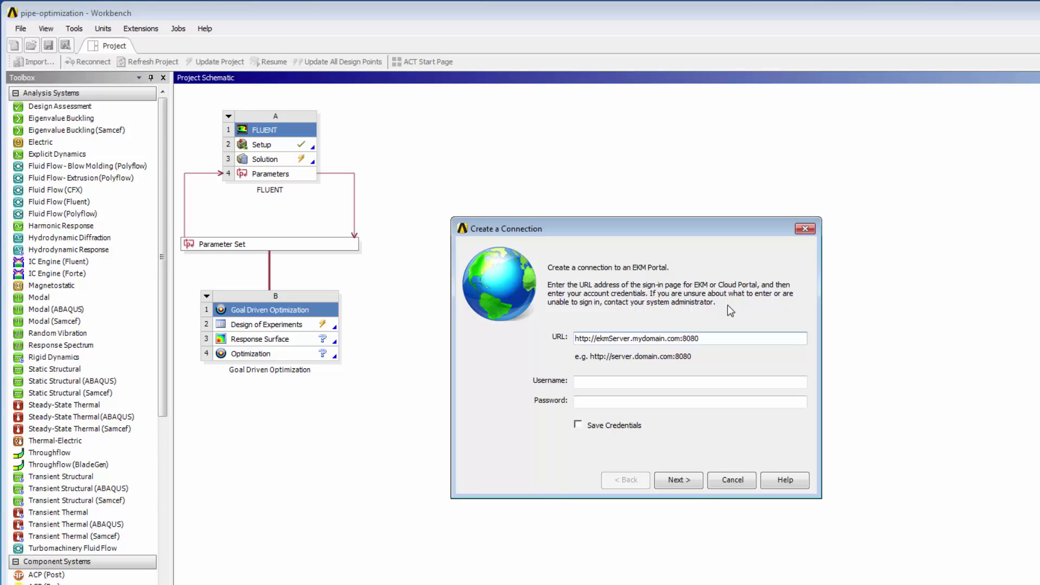
key("Tab")
type("atester")
key("Tab")
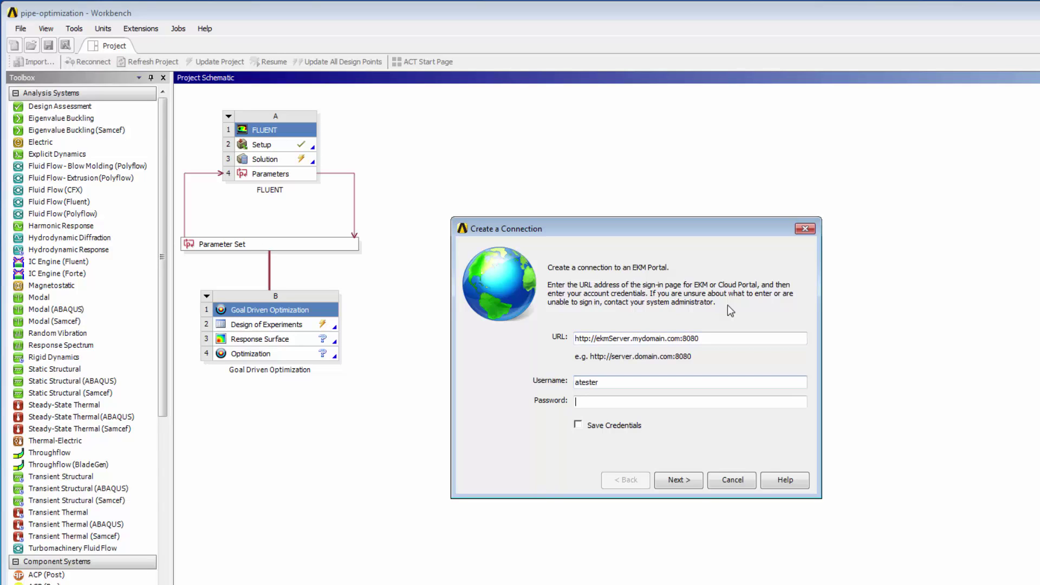
type("********")
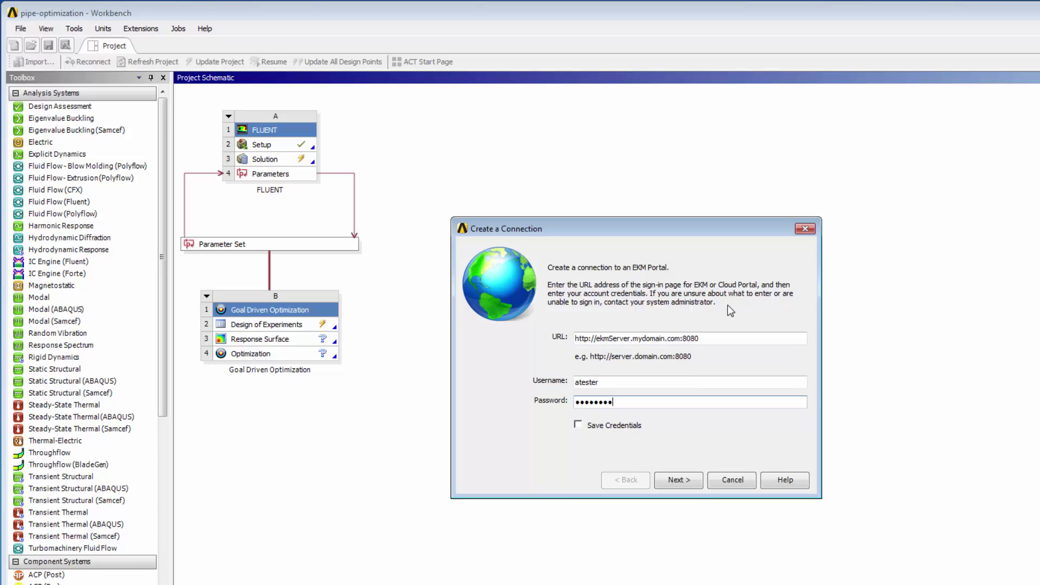
left_click(579, 427)
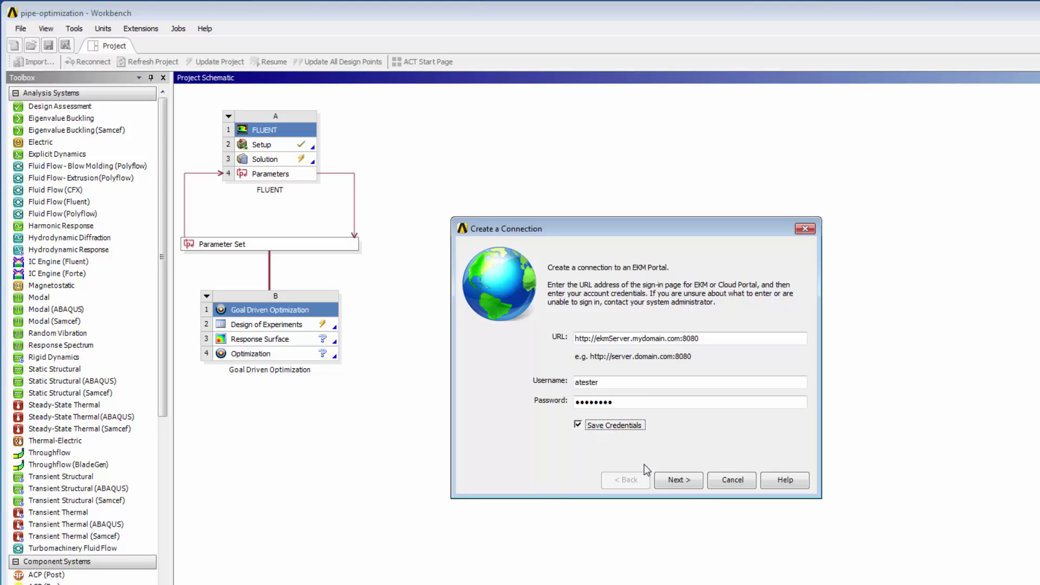
- Choose the Default workspace, name the connection 'Default Portal Workspace', open it after creating, and finish
left_click(674, 482)
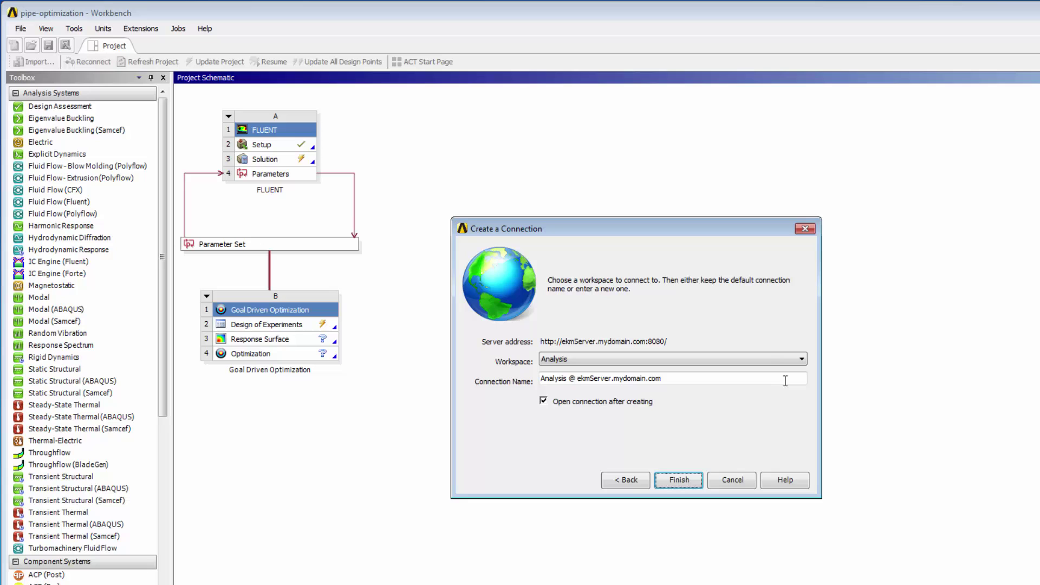
left_click(803, 361)
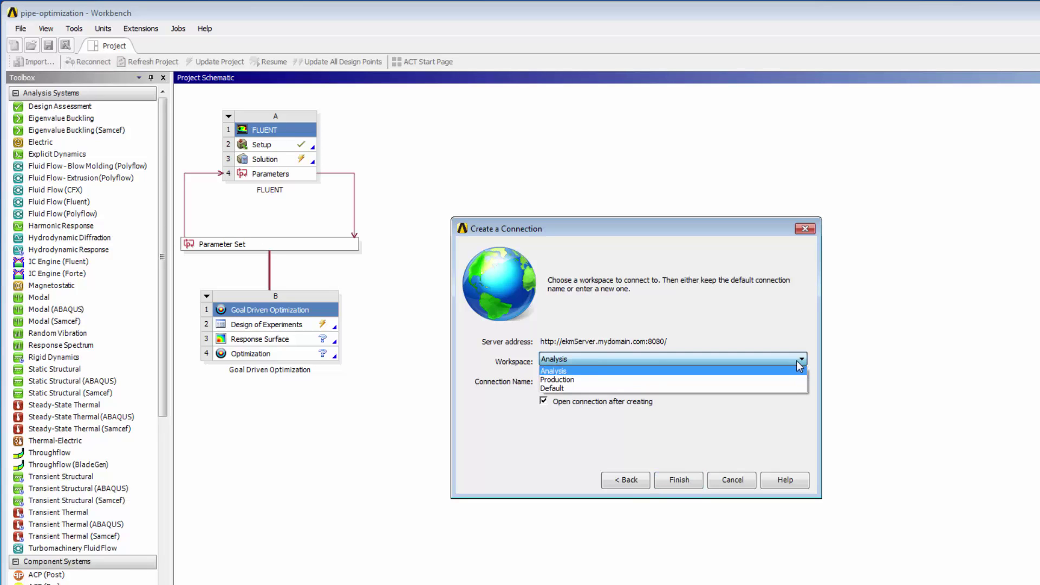
left_click(780, 389)
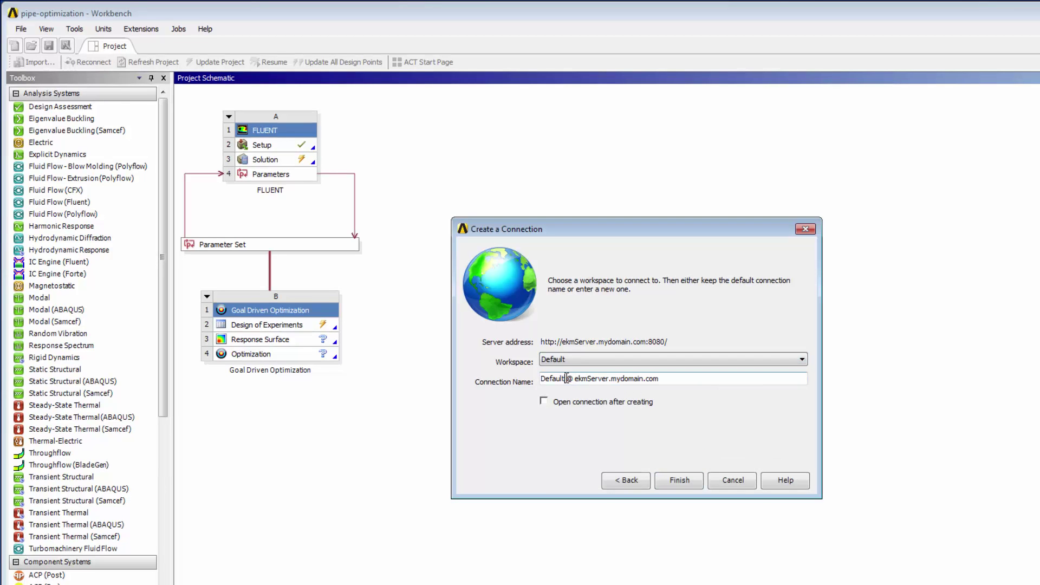
left_click_drag(566, 379, 660, 380)
key("BackSpace")
type("Portal Workspace")
left_click(547, 401)
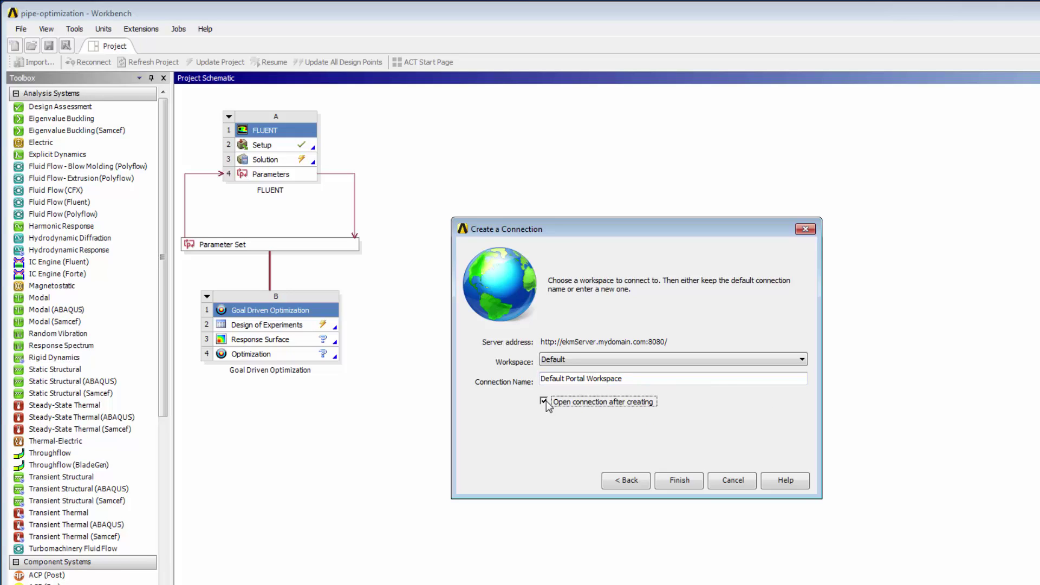
left_click(679, 481)
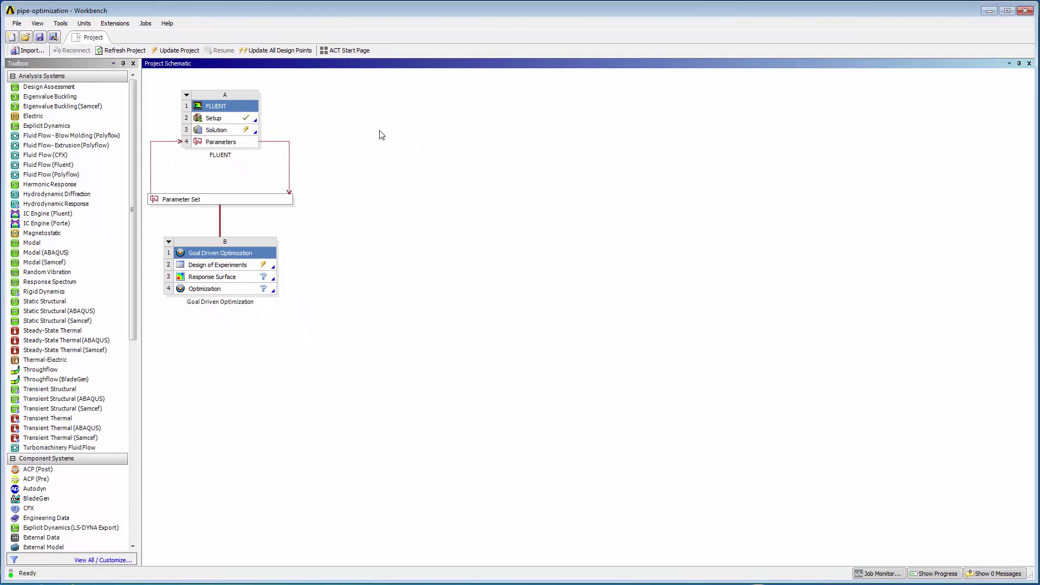
- In the Project Schematic properties, set Update Option to Submit to Portal using Default Portal Workspace
right_click(379, 131)
left_click(423, 221)
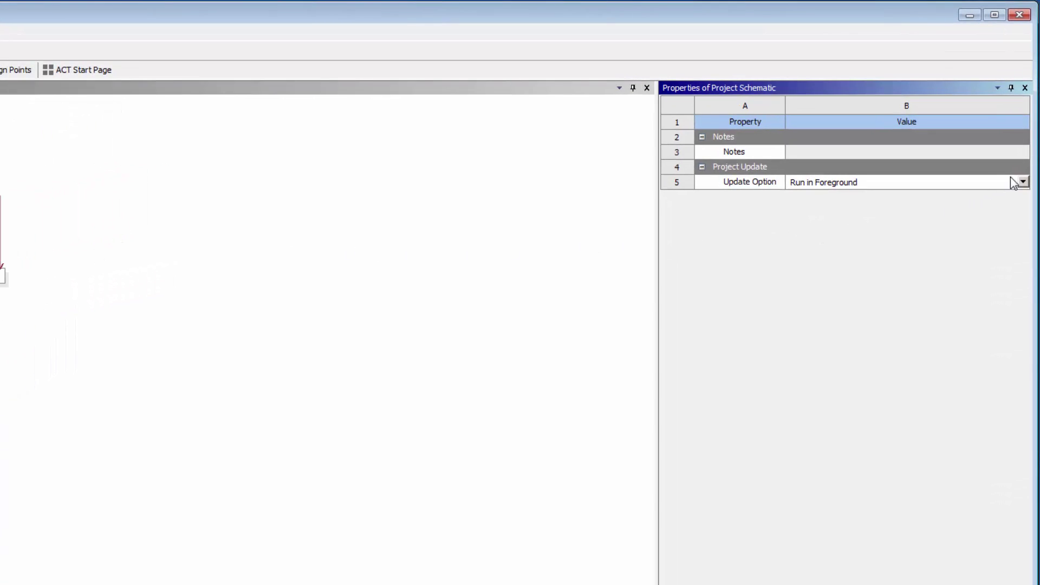
left_click(1024, 182)
left_click(977, 216)
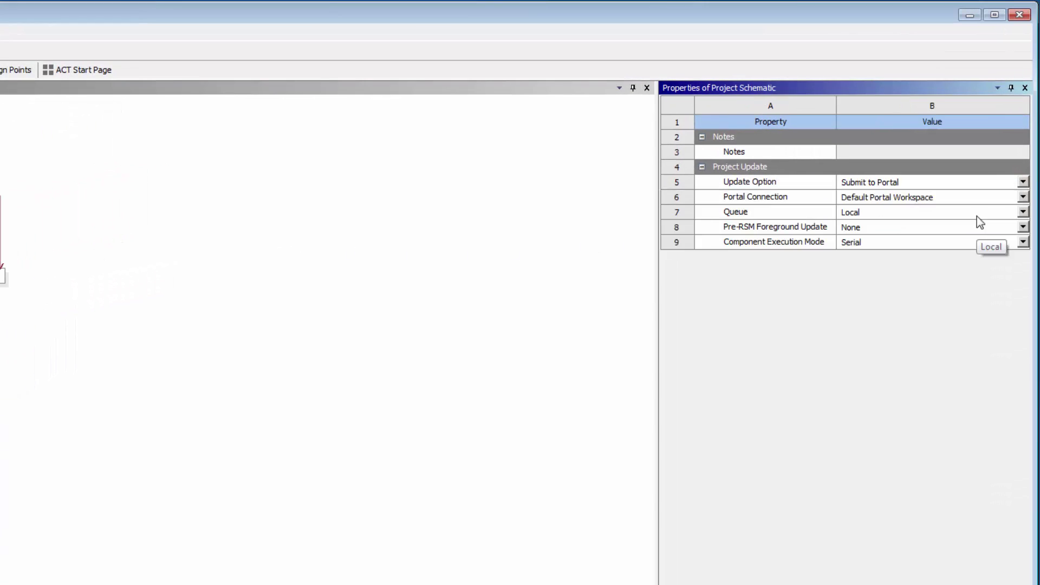
left_click(1024, 197)
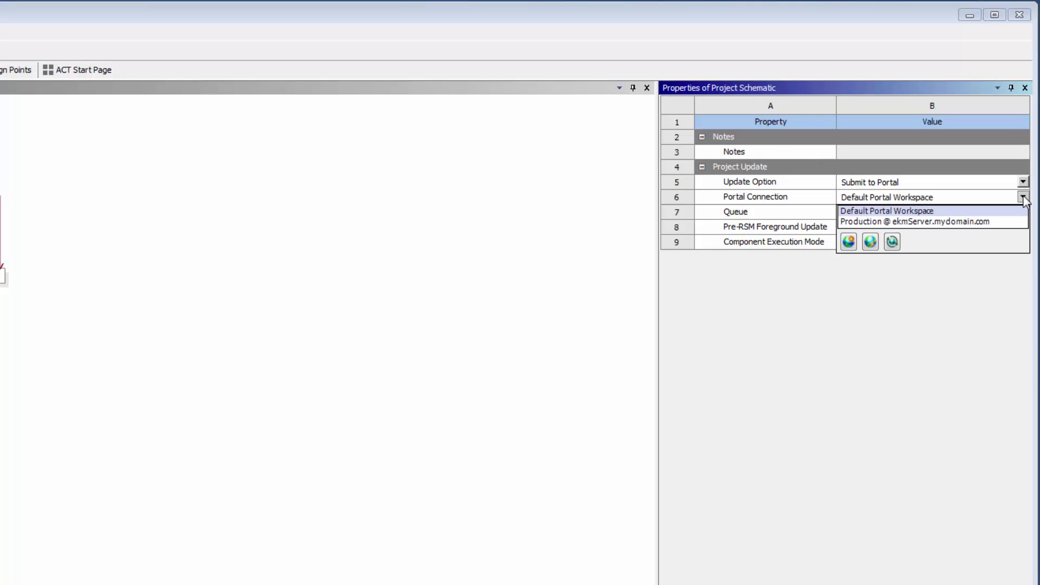
left_click(999, 212)
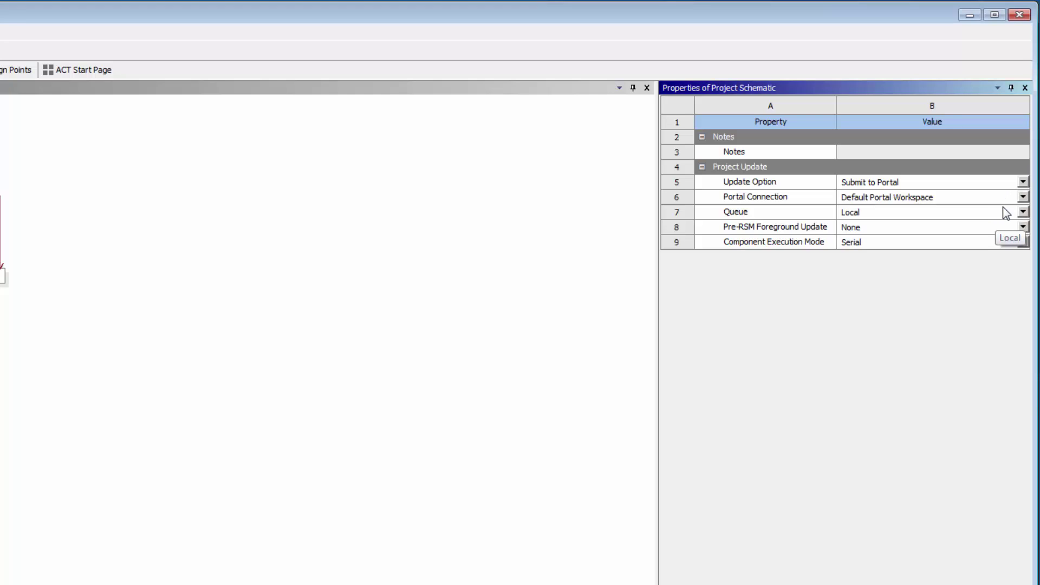
left_click(1023, 212)
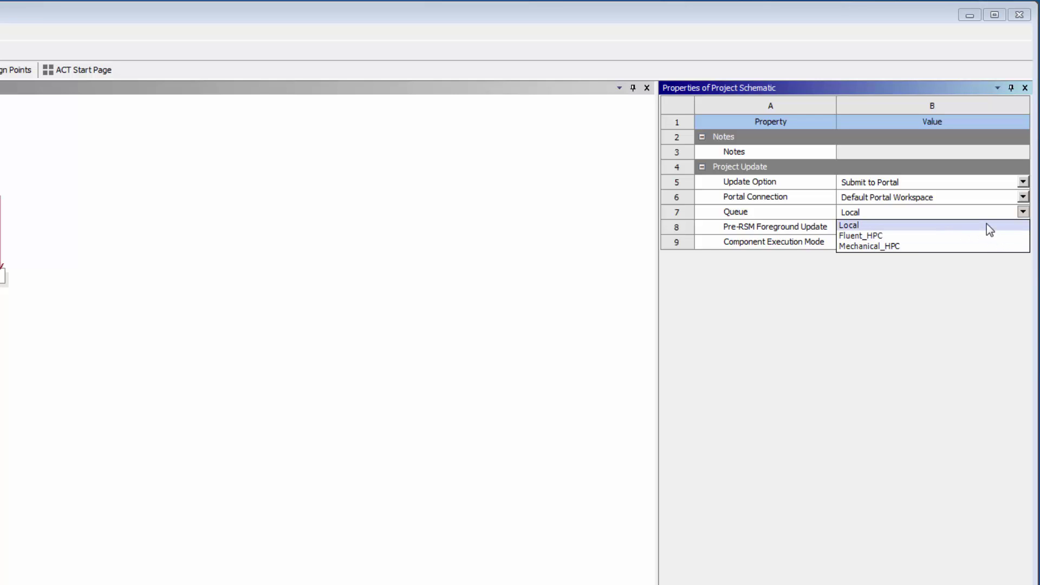
- Keep the Local queue, Pre-RSM Foreground Update None, and Serial component execution
left_click(987, 224)
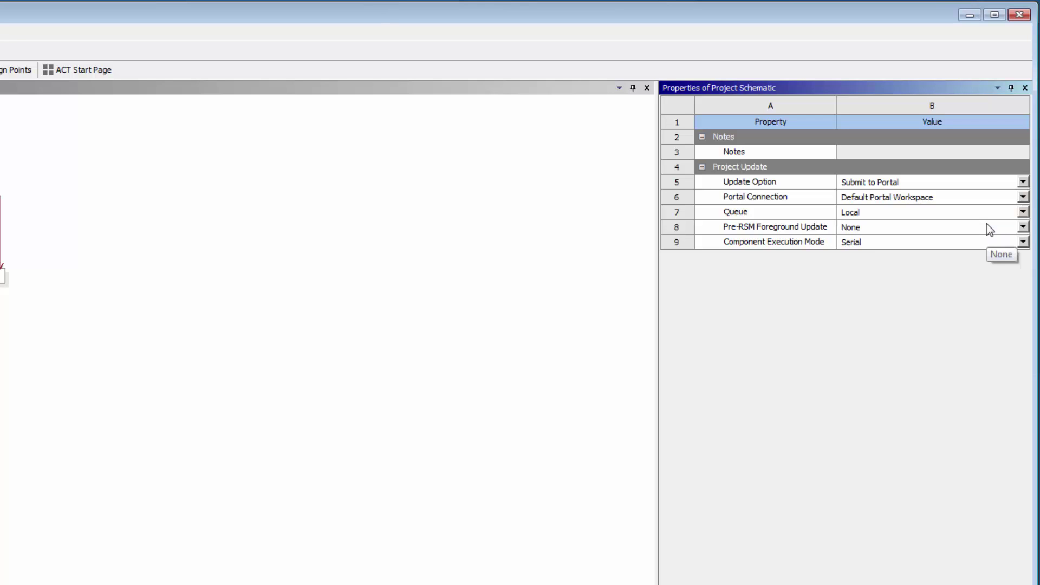
left_click(1024, 227)
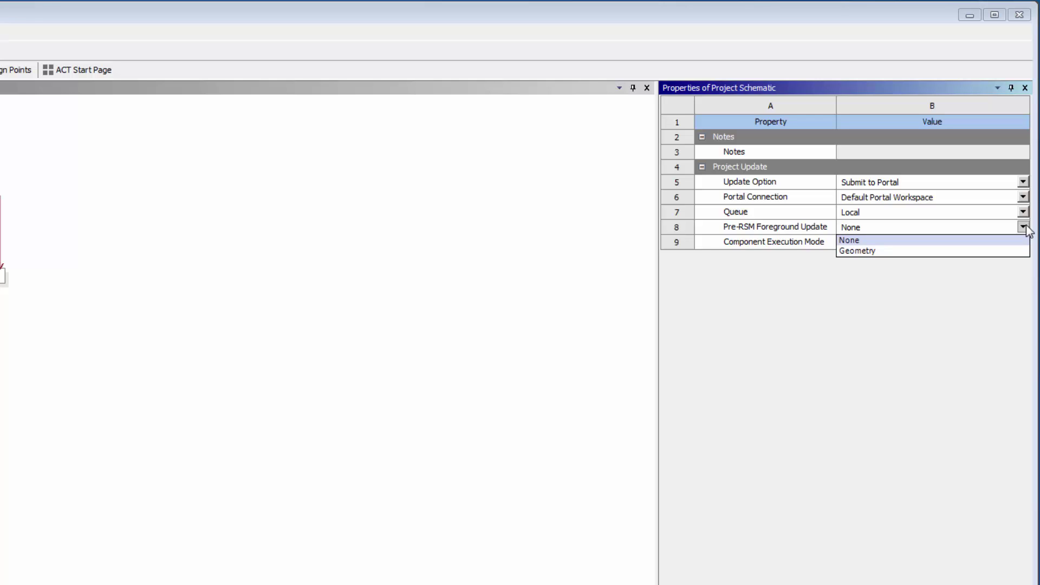
left_click(1027, 228)
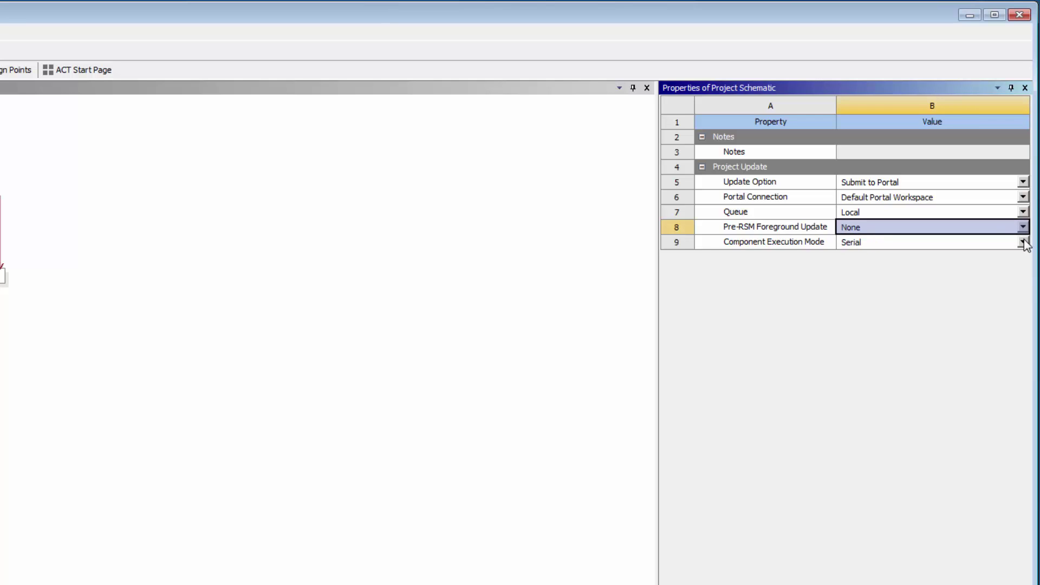
left_click(1023, 243)
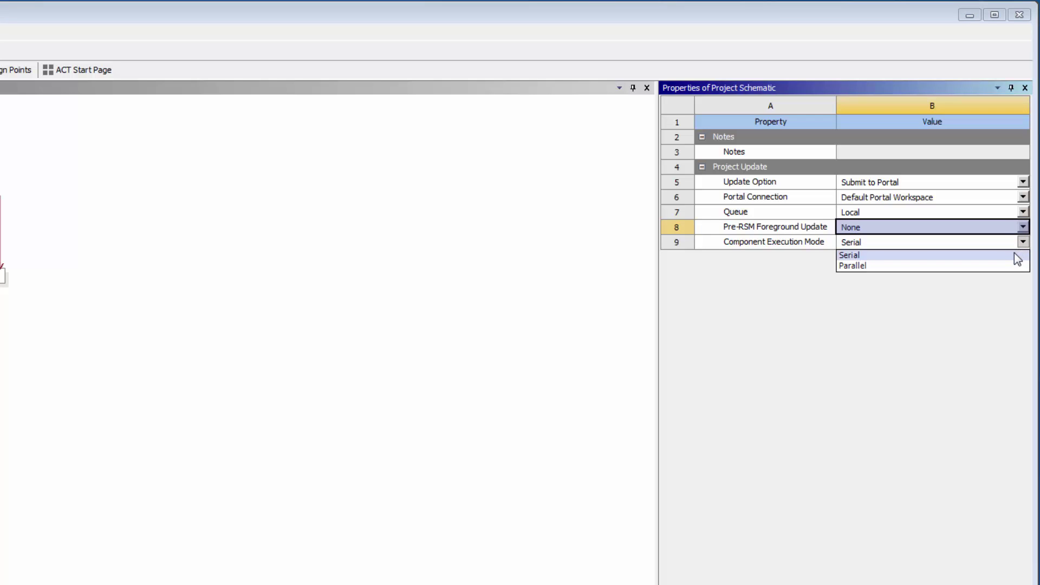
left_click(1017, 258)
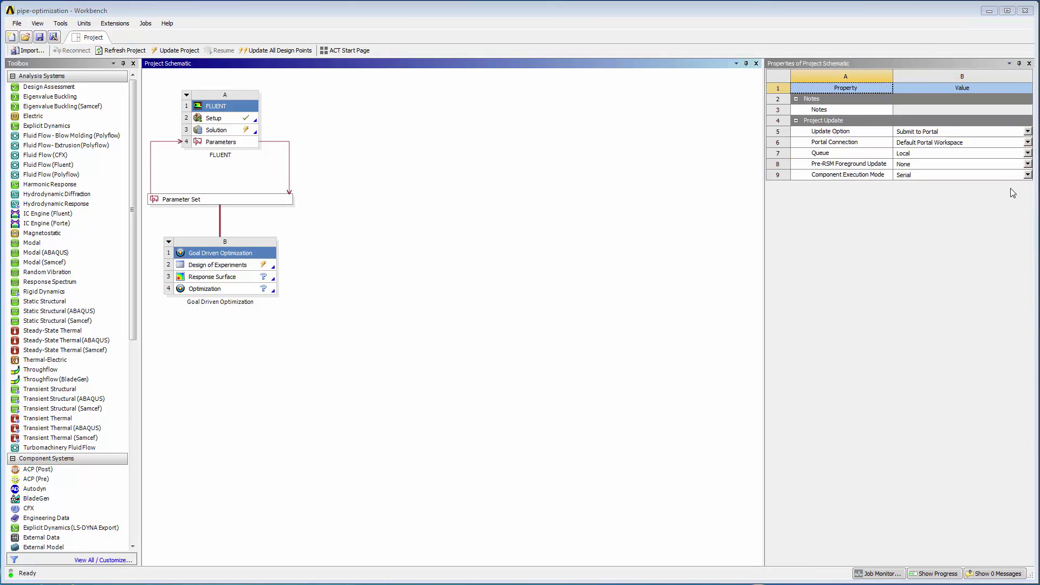
- In the Parameter Set properties, keep On-demand license checkout and One Job for All Design Points
left_click(280, 205)
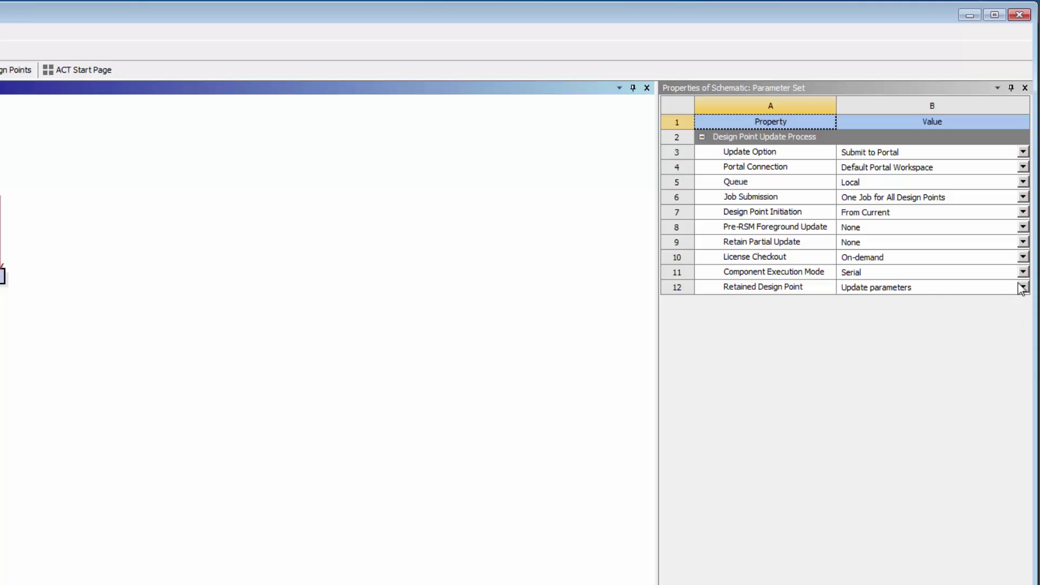
left_click(1023, 258)
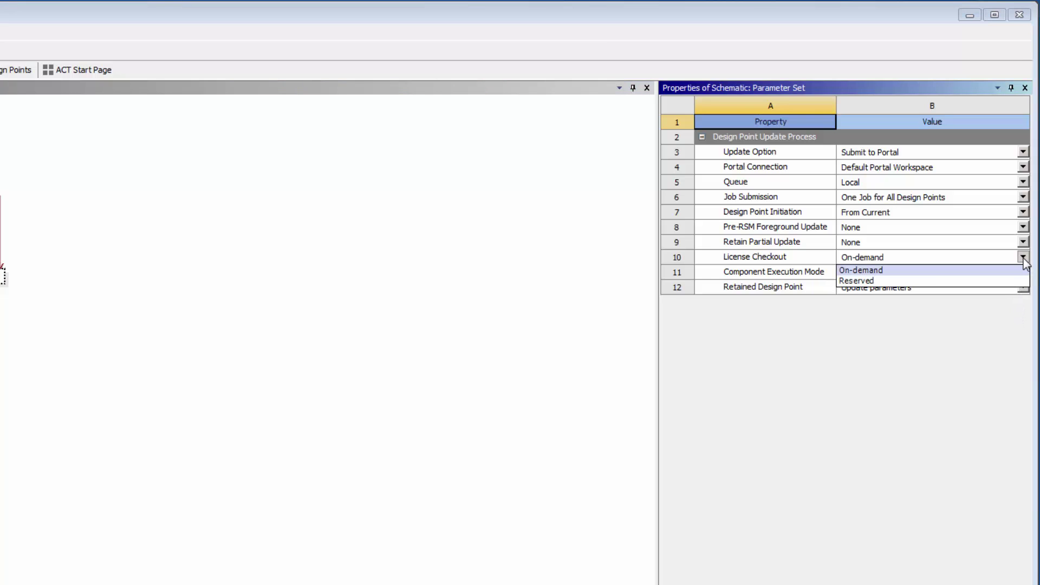
left_click(1021, 271)
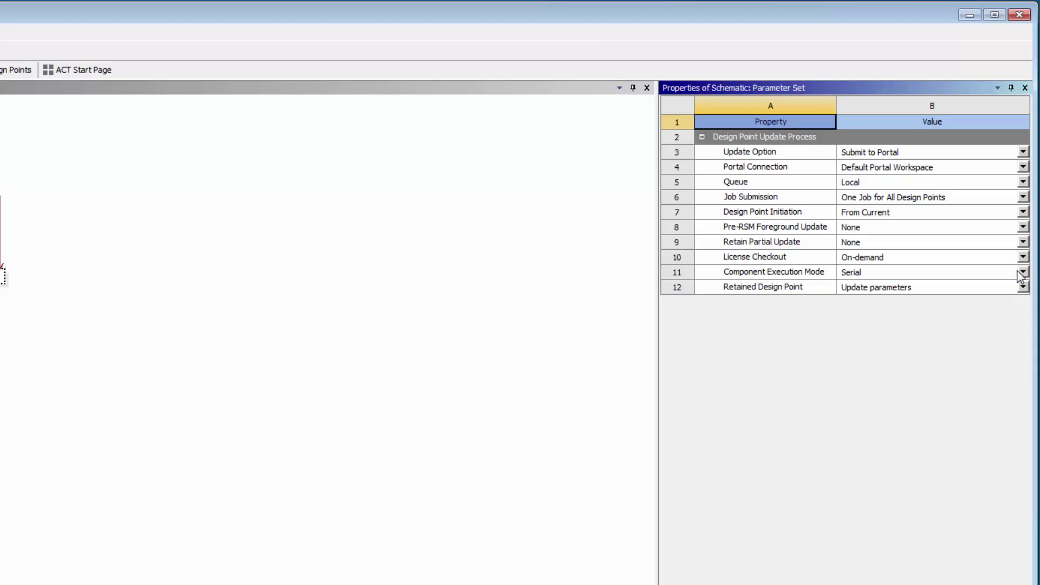
left_click(1023, 197)
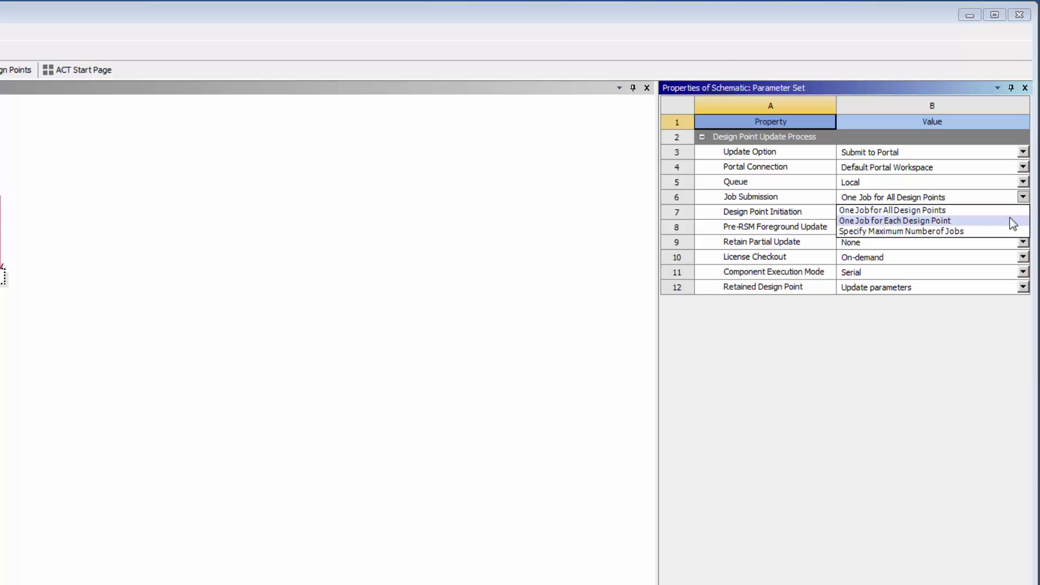
left_click(1010, 210)
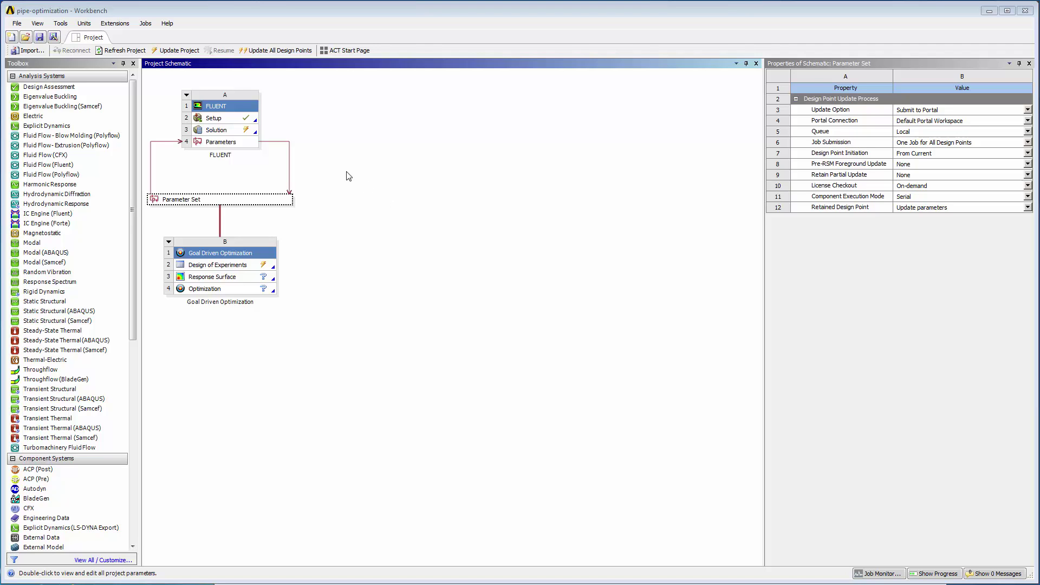
- Set FLUENT Solution cell A3 to Submit to Portal through Default Portal Workspace on Fluent_HPC
left_click(239, 132)
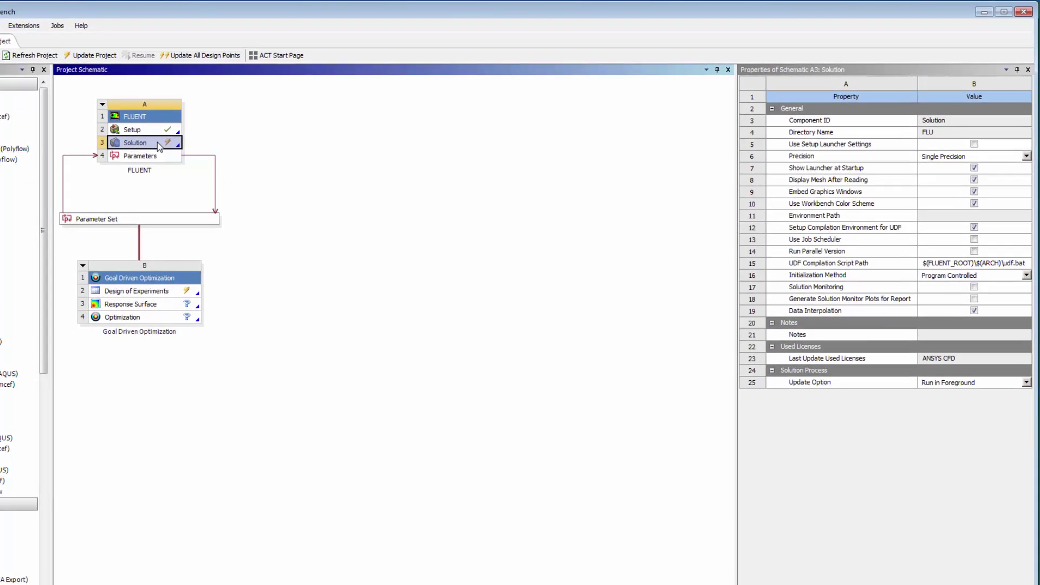
left_click(1024, 441)
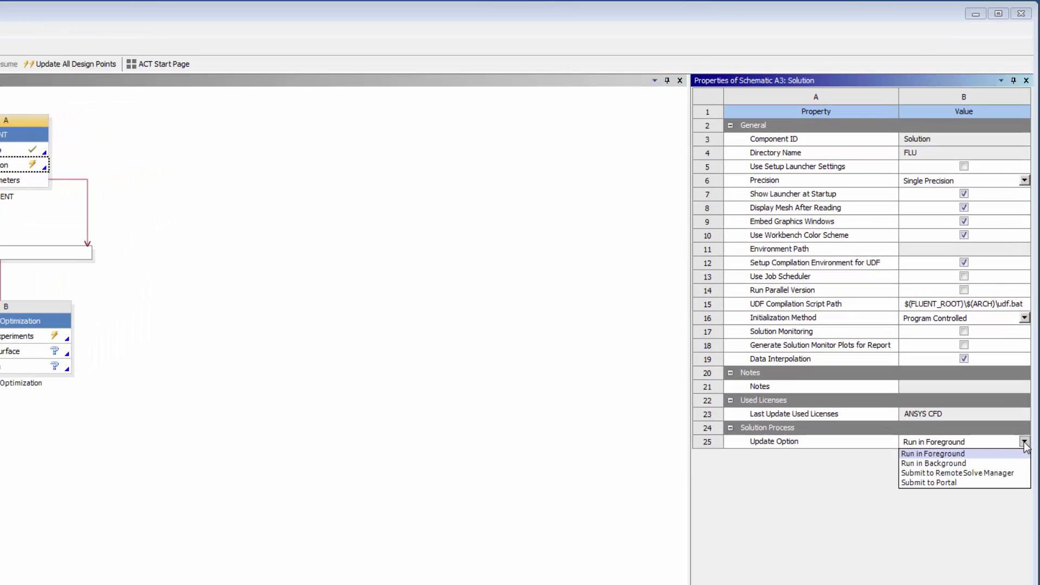
left_click(1008, 486)
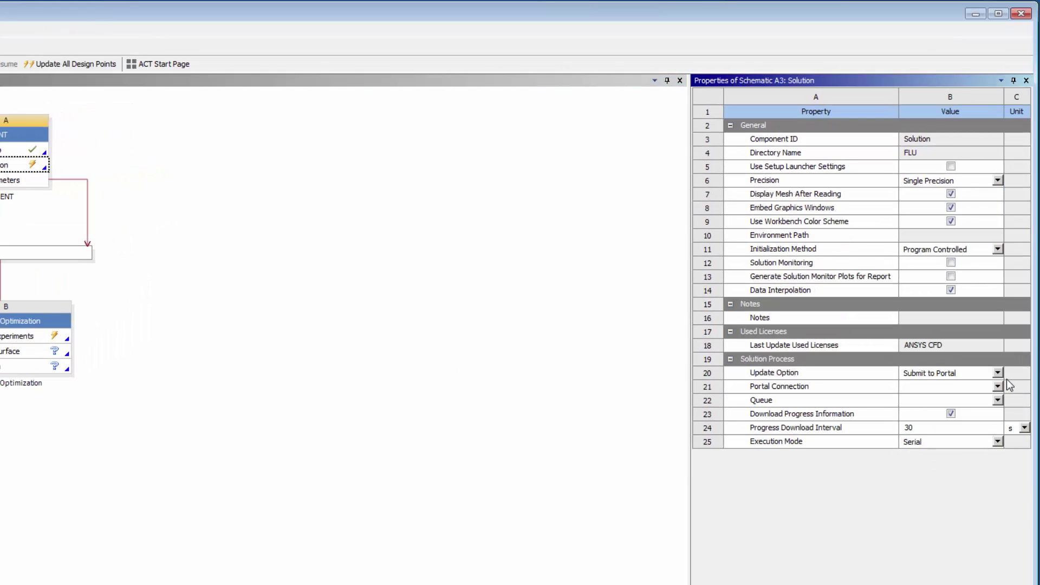
left_click(998, 386)
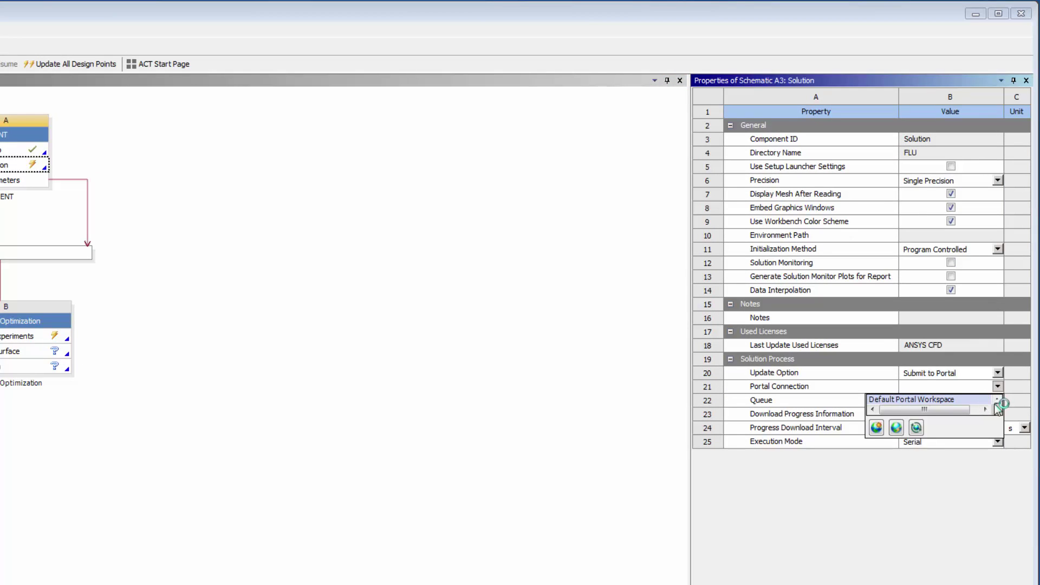
left_click(994, 401)
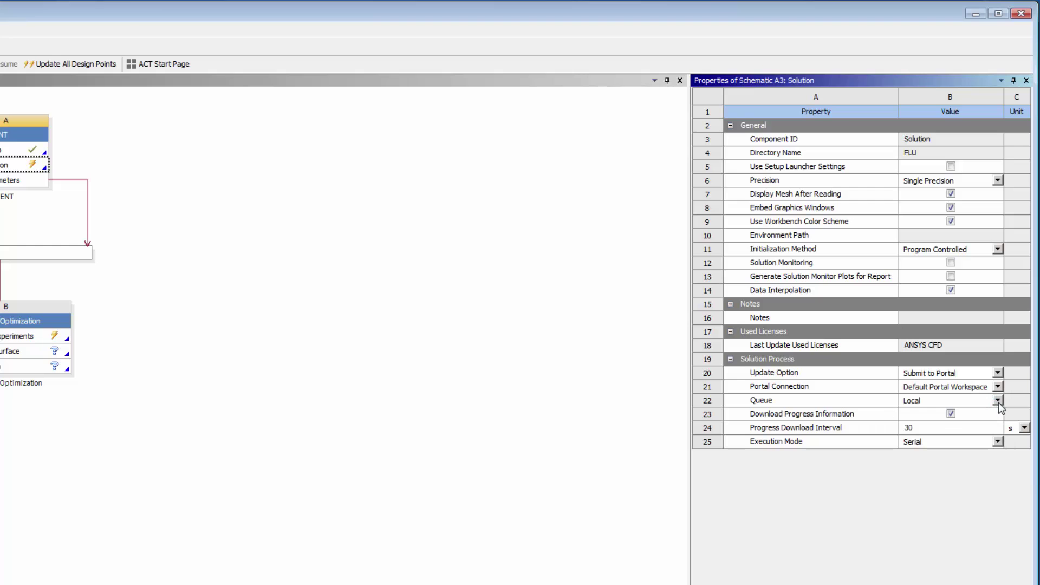
left_click(998, 401)
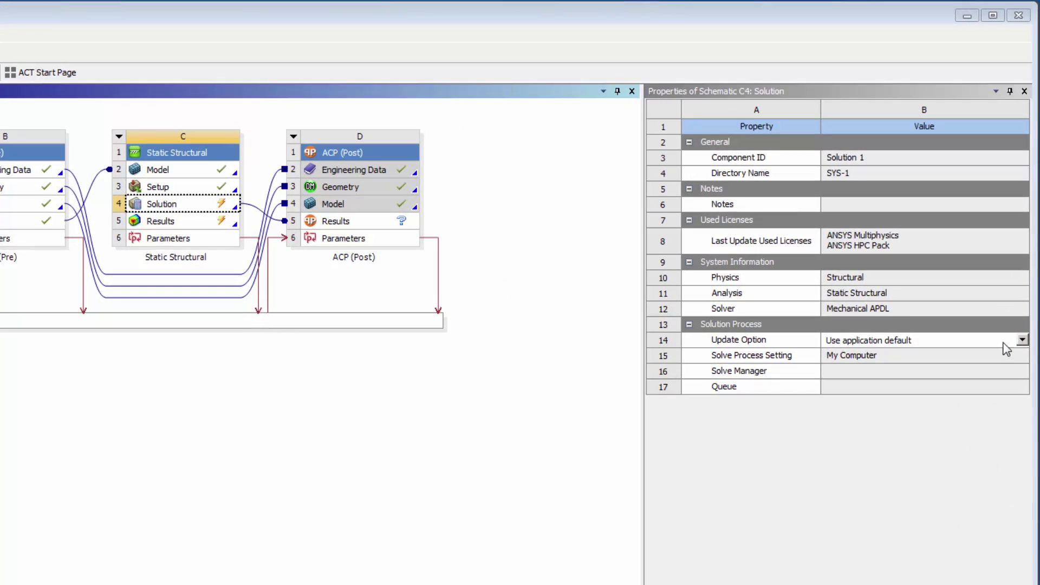
- Set Static Structural Solution cell C4 to Submit to Portal with Portal Solve as the solve process
left_click(1028, 237)
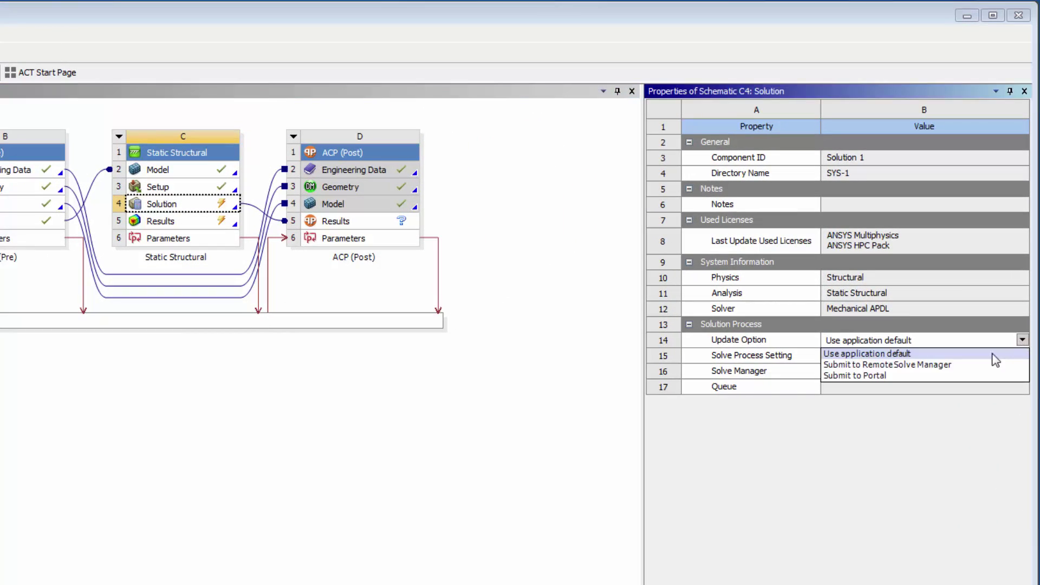
left_click(980, 375)
left_click(982, 356)
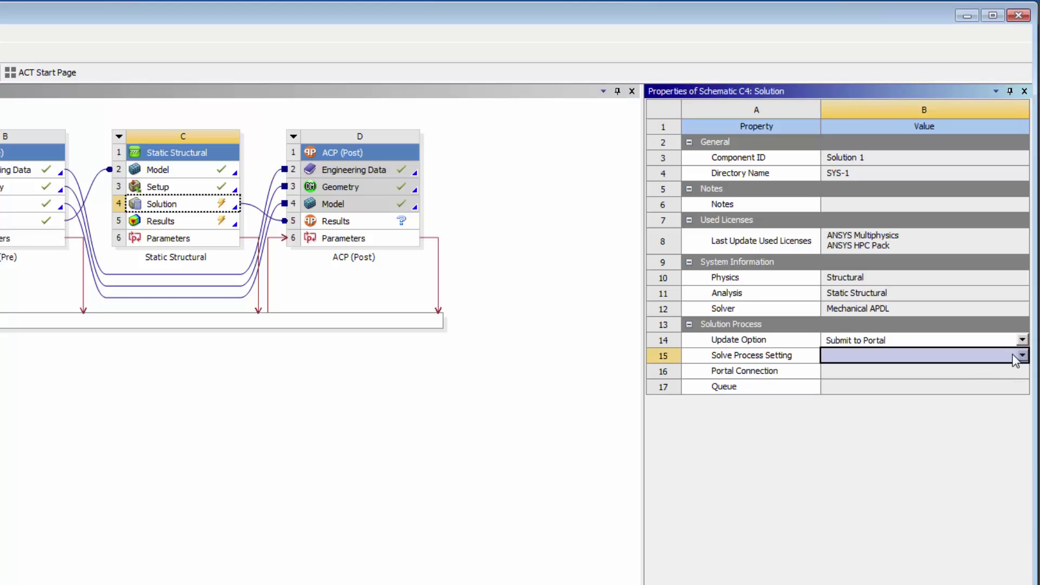
left_click(1014, 356)
left_click(987, 372)
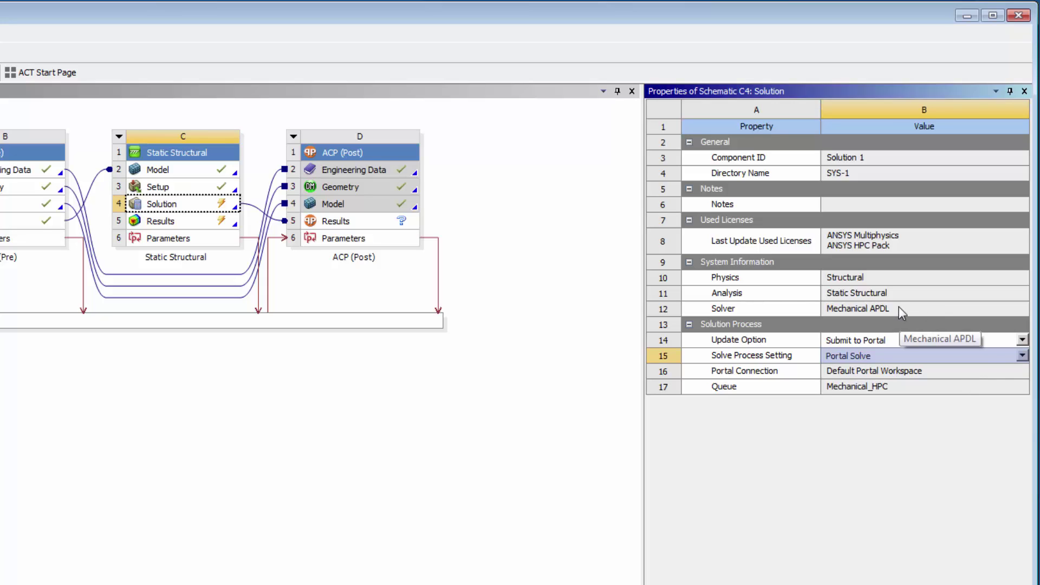
right_click(208, 205)
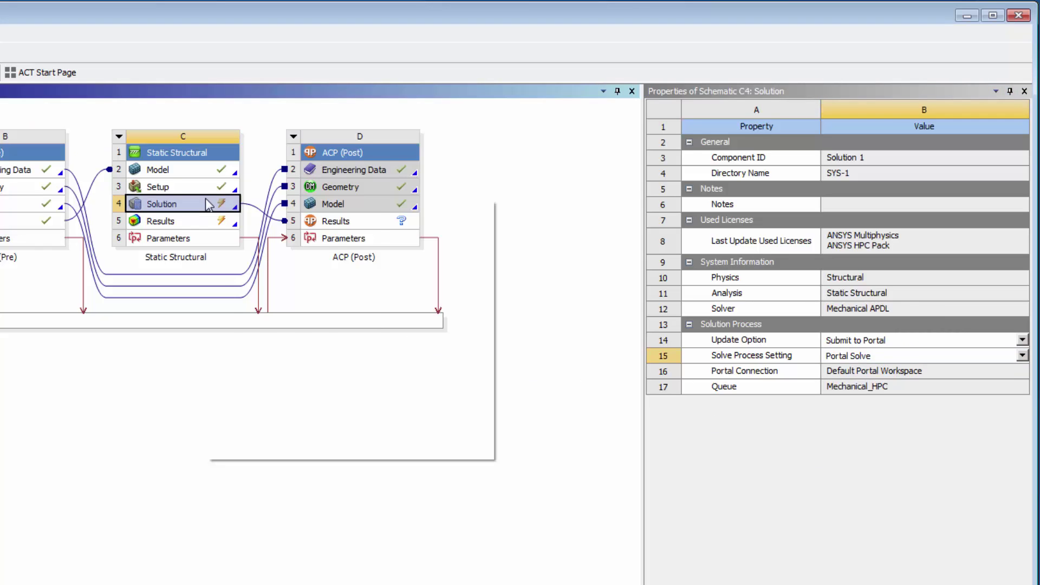
- Update the Static Structural solution, then inspect its running job and solver log in Job Monitor
left_click(274, 307)
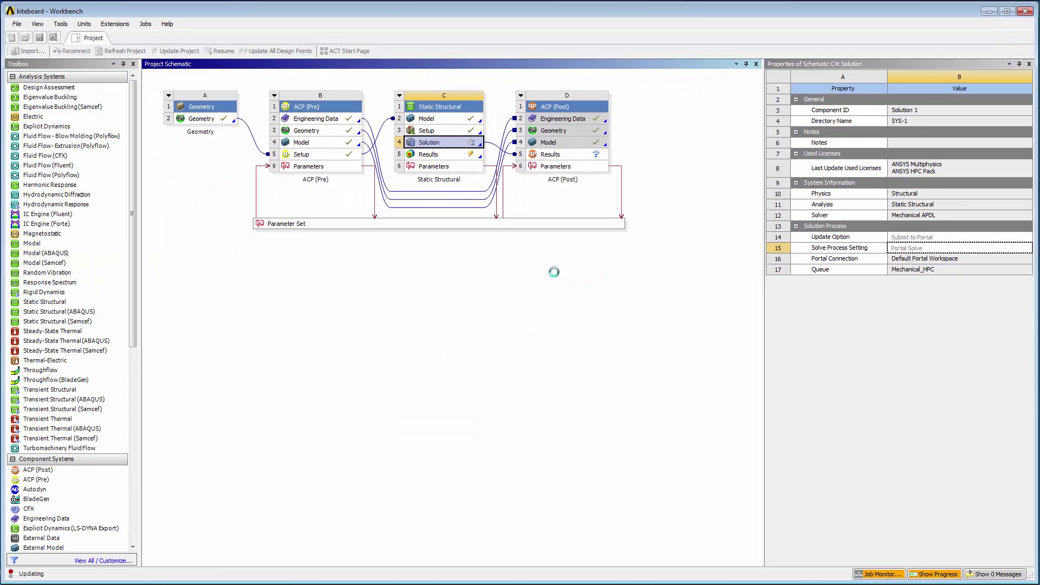
left_click(878, 574)
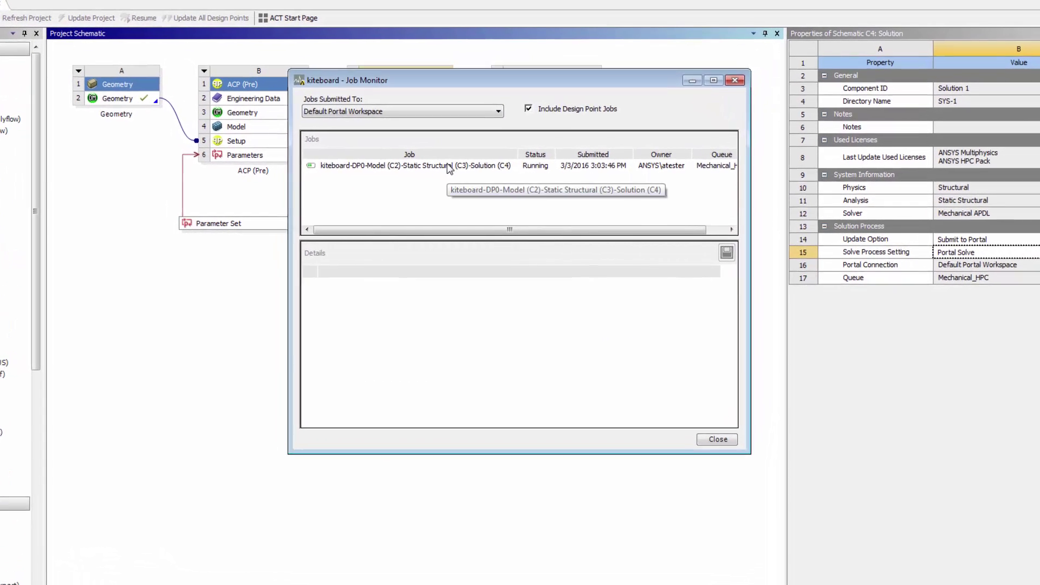
left_click(446, 165)
right_click(447, 165)
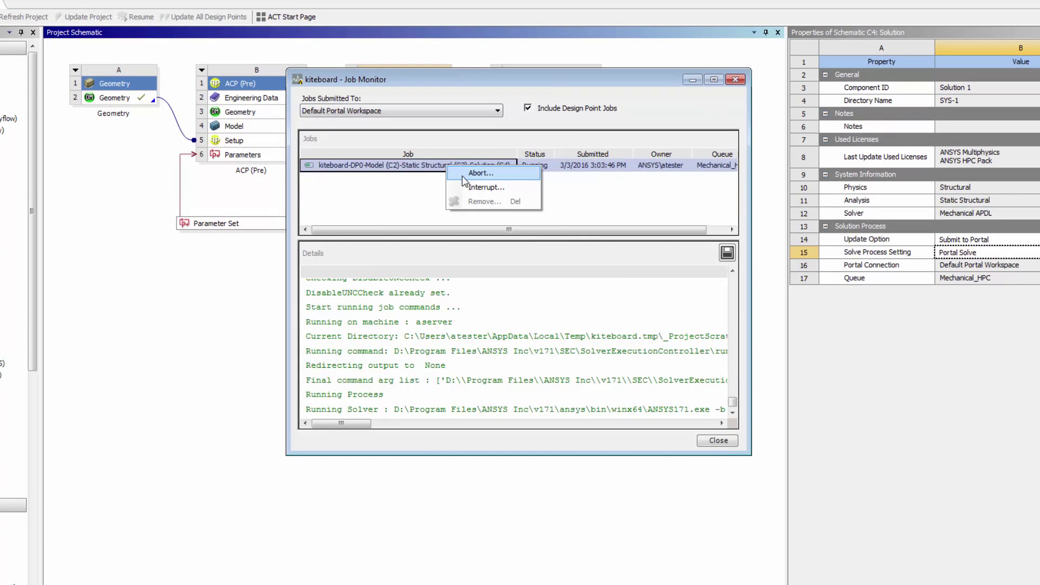
right_click(538, 295)
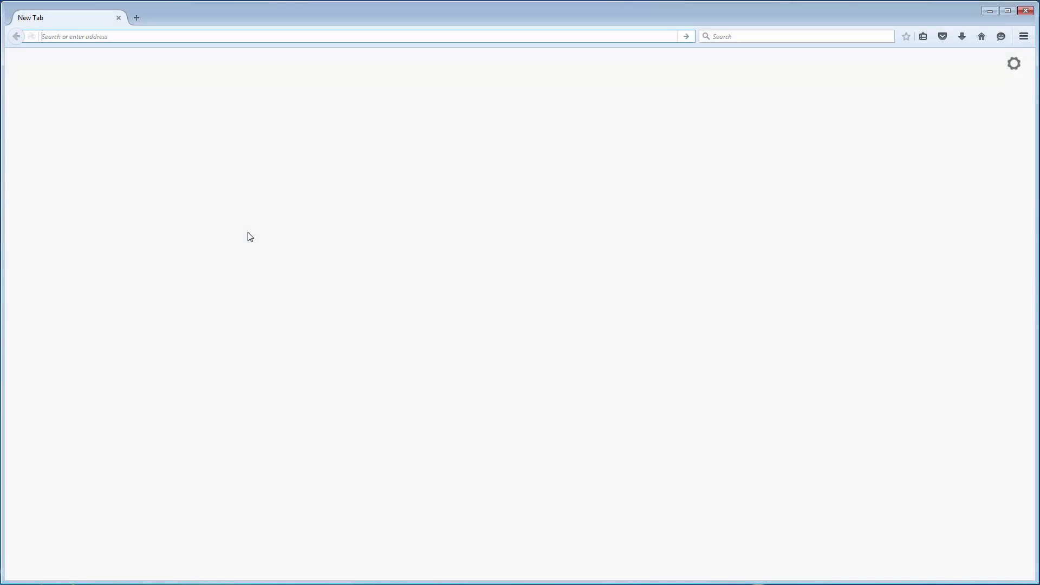
type("http://ekmServer.mydomain.com:8080/ekm")
key("Return")
- Sign in to EKM with the account username and password
type("atester")
key("Tab")
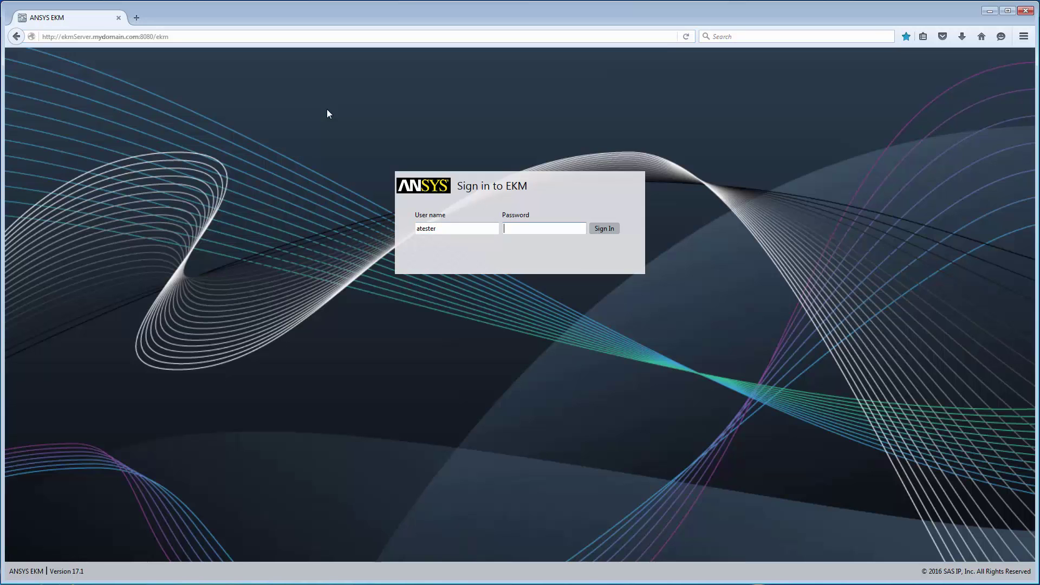
type("atester")
key("Return")
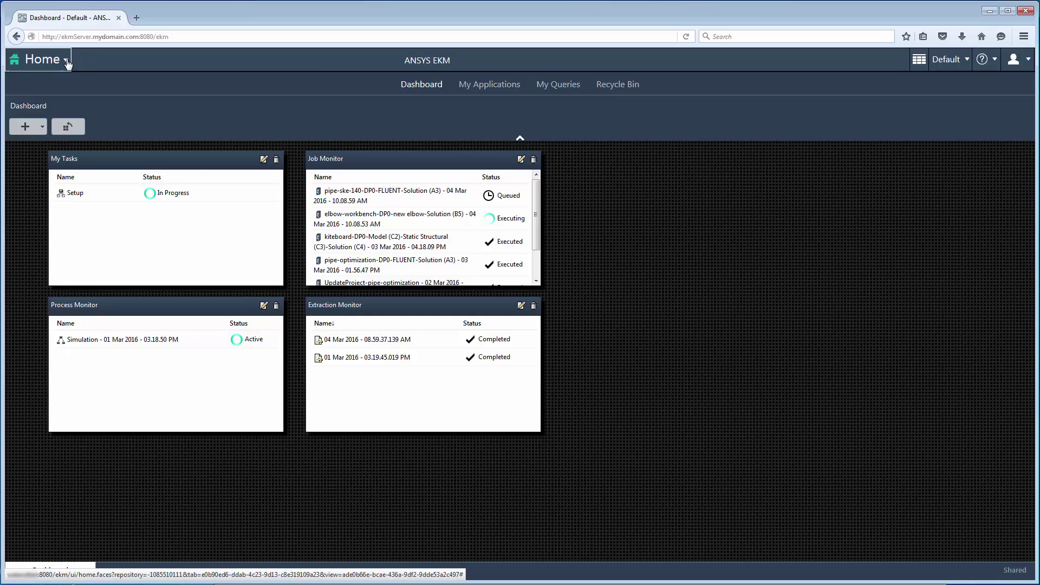
- Go to Jobs and open the elbow-workbench-DP0-new elbow-Solution (B5) job details
left_click(66, 61)
left_click(30, 114)
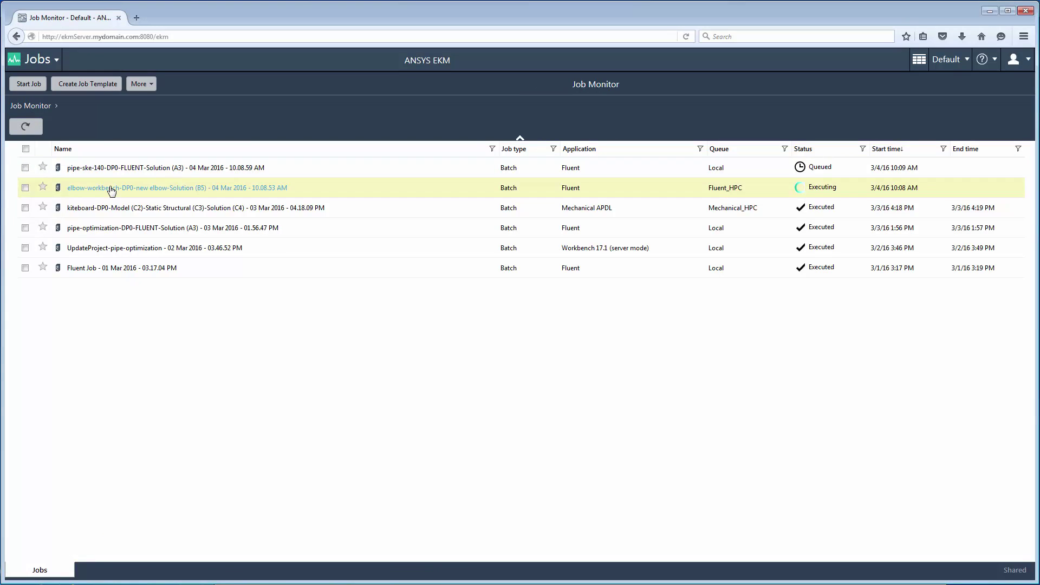
left_click(109, 188)
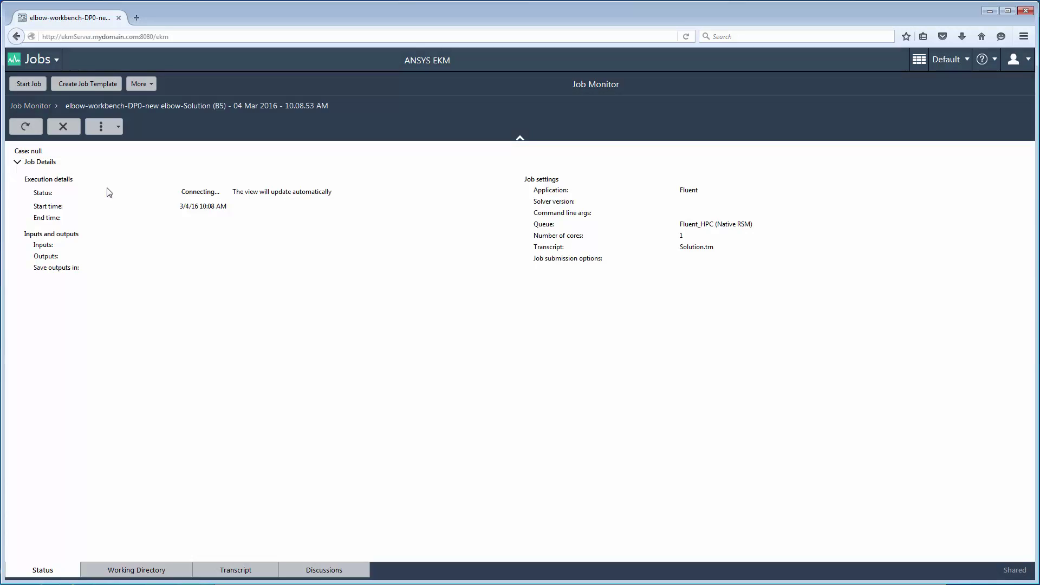